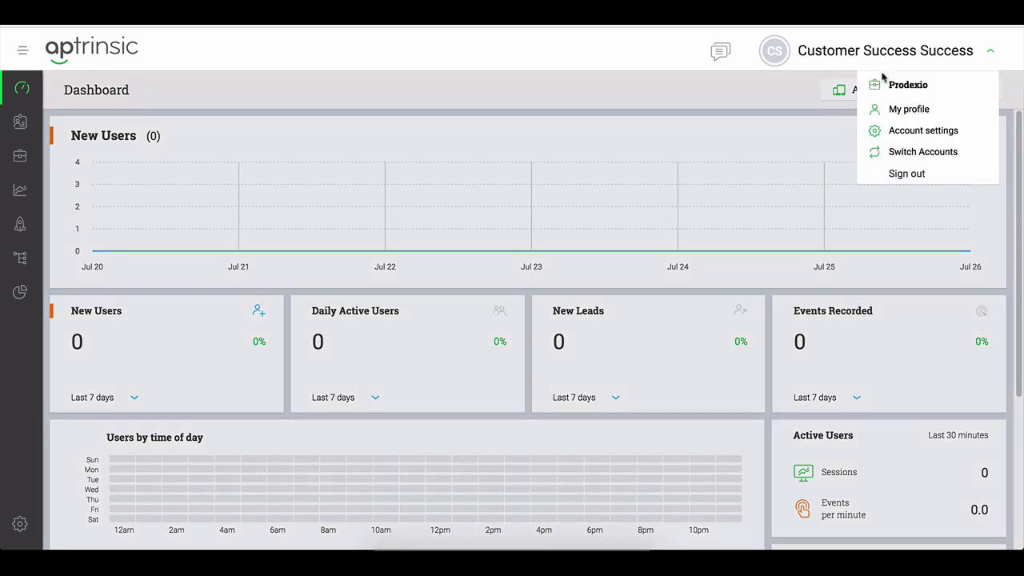
click(893, 130)
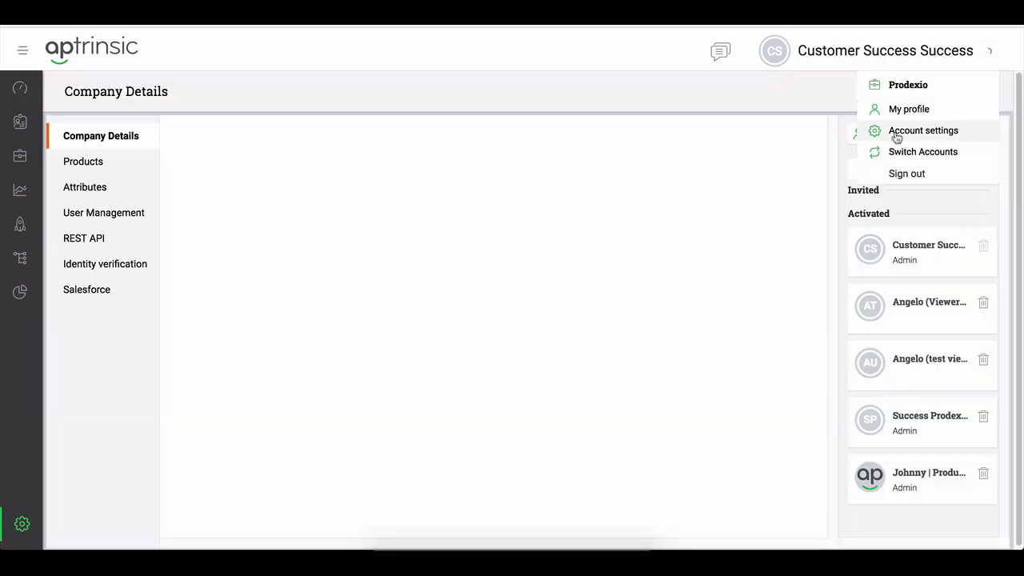
click(102, 156)
click(244, 103)
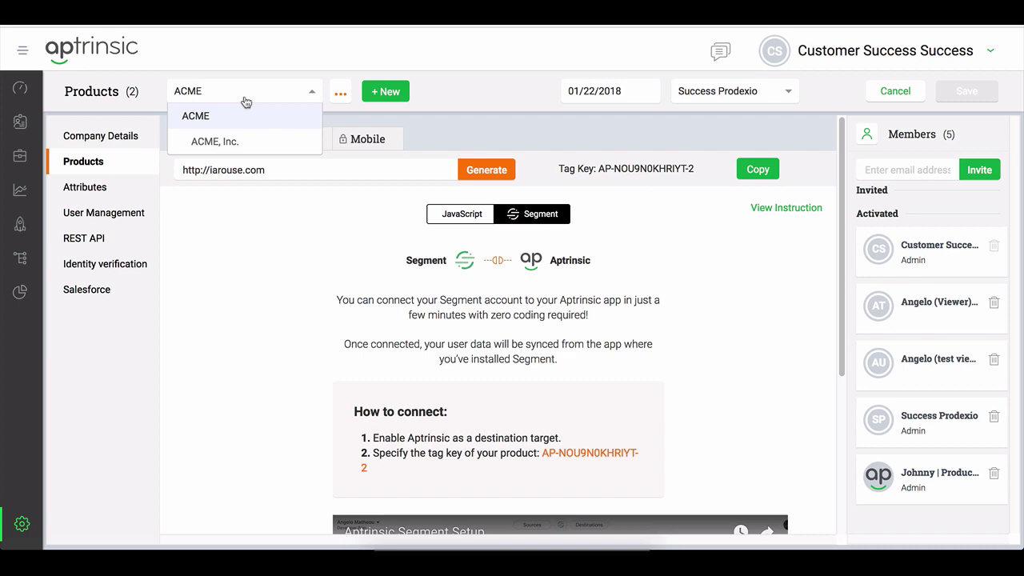
click(249, 72)
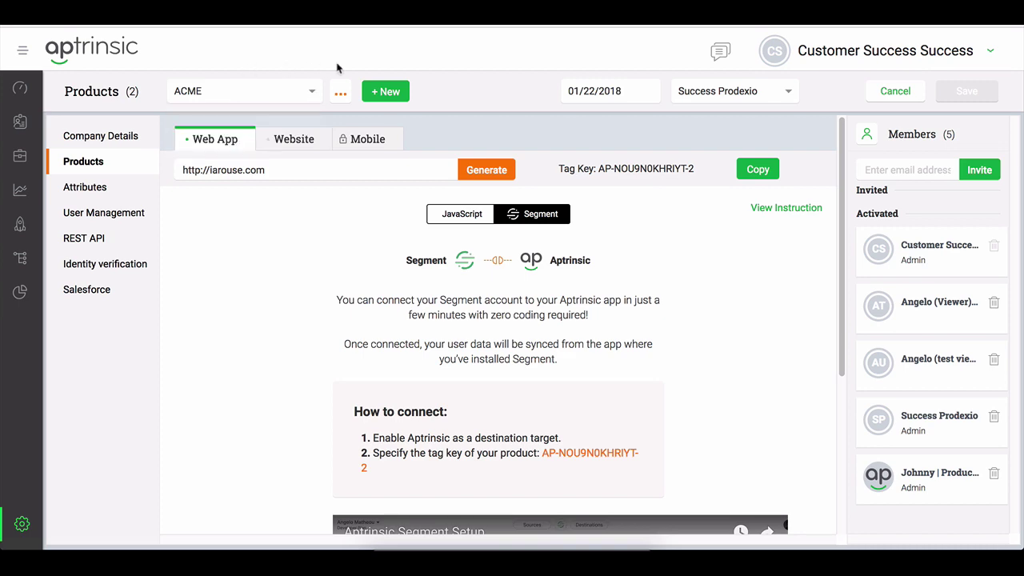
Create a Demo App product with release date 07/27/2018, then copy ACME's tag key
click(387, 93)
text(D)
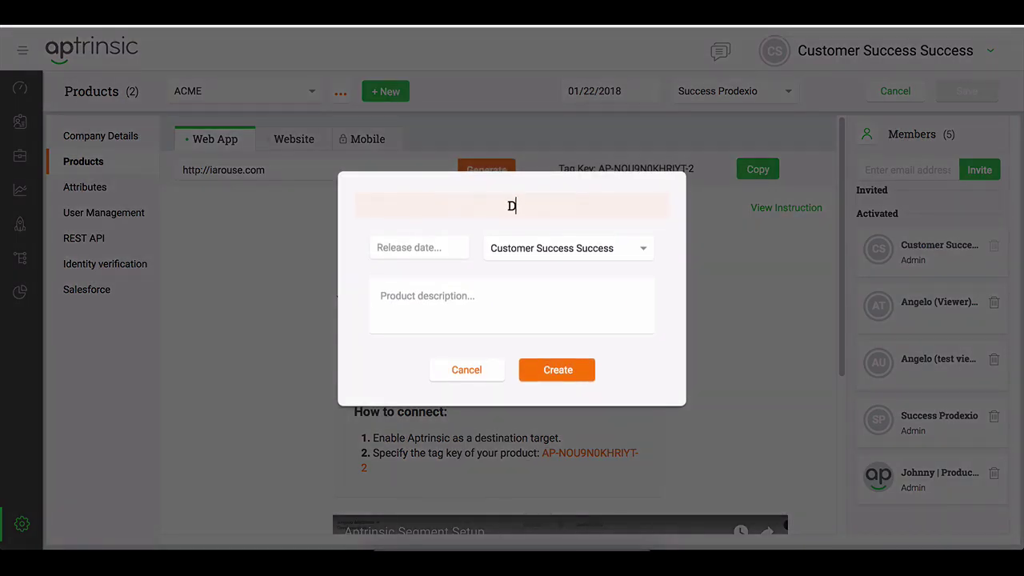
text(emo App)
click(419, 253)
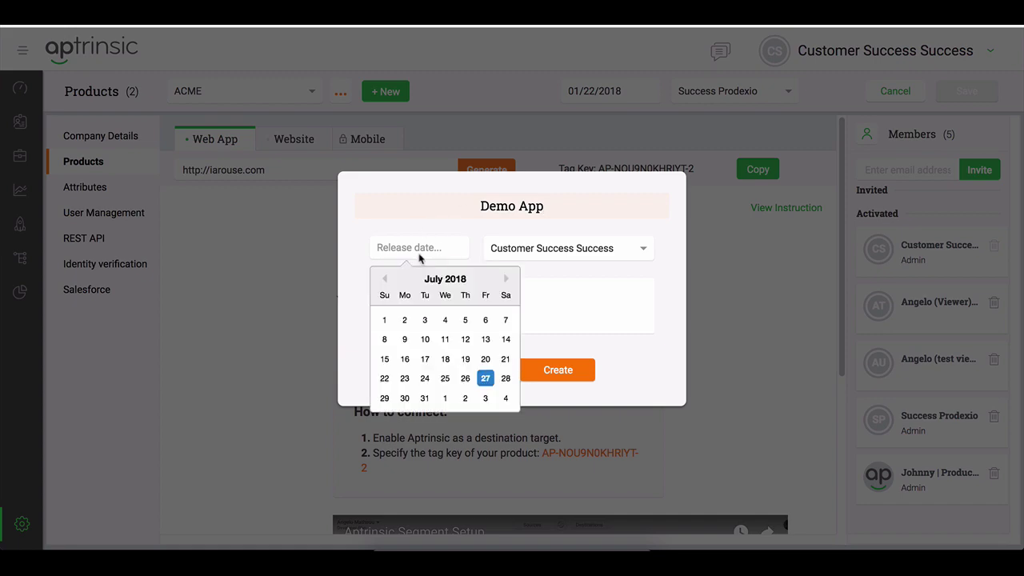
click(489, 380)
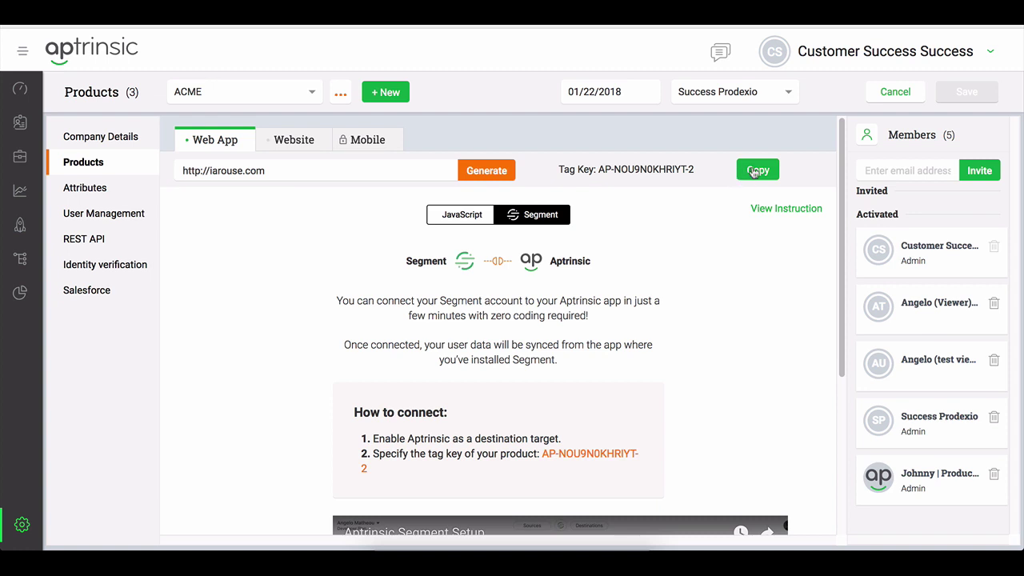
click(755, 171)
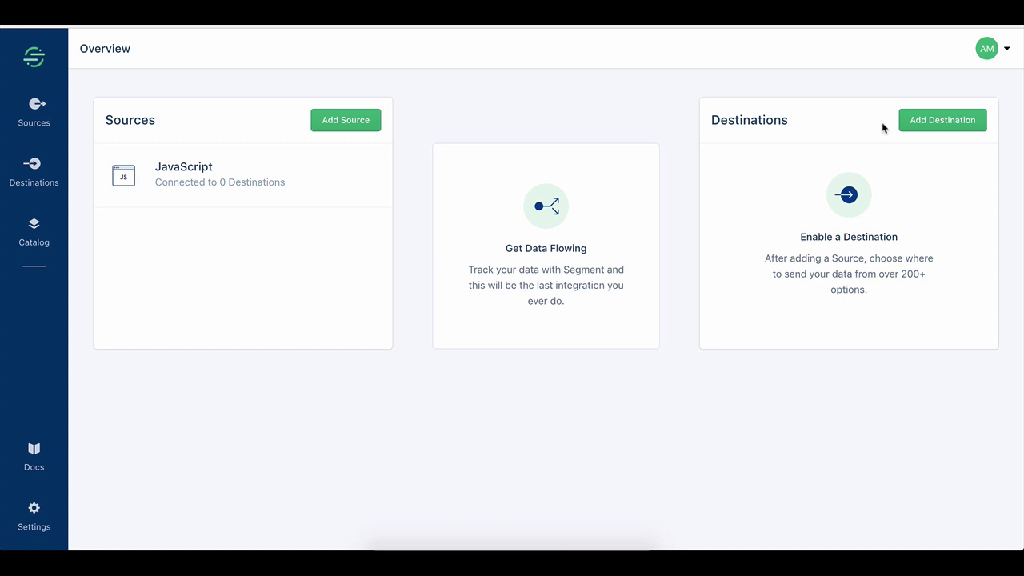
Find Aptrinsic in Segment's destination catalog by searching 'aptrin' and connect it to the JavaScript source
click(920, 122)
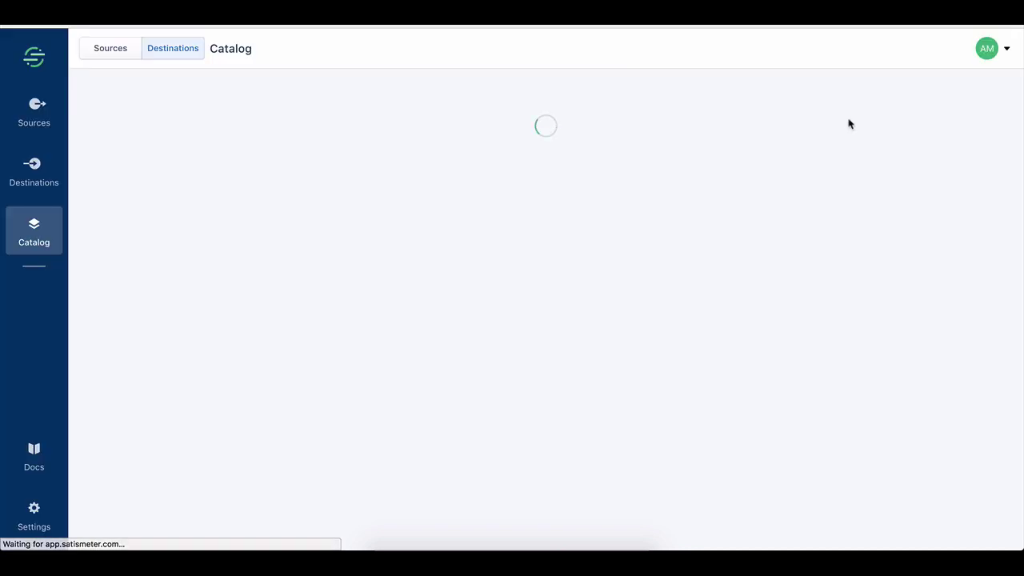
click(849, 88)
text(aptrin)
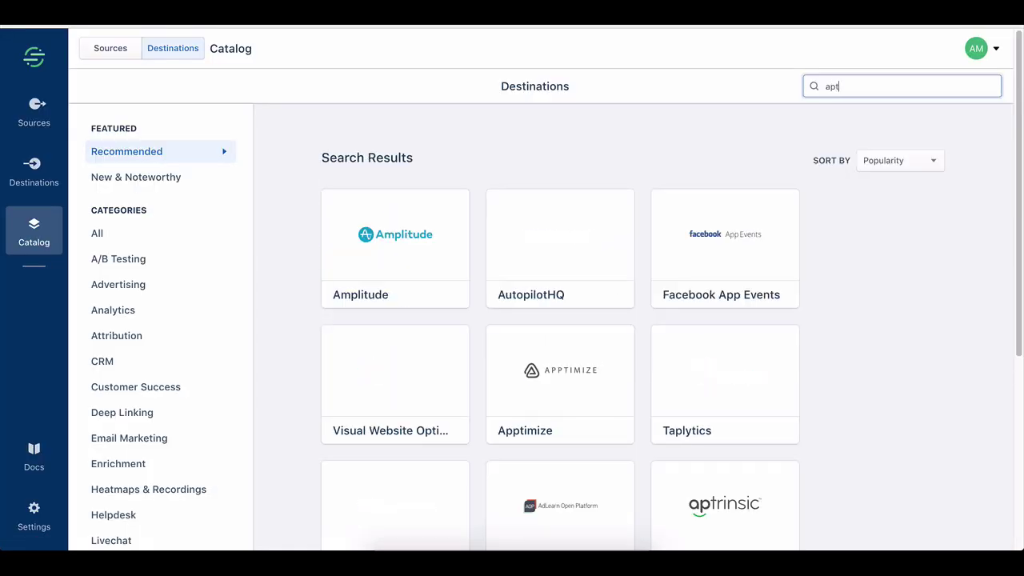
click(412, 229)
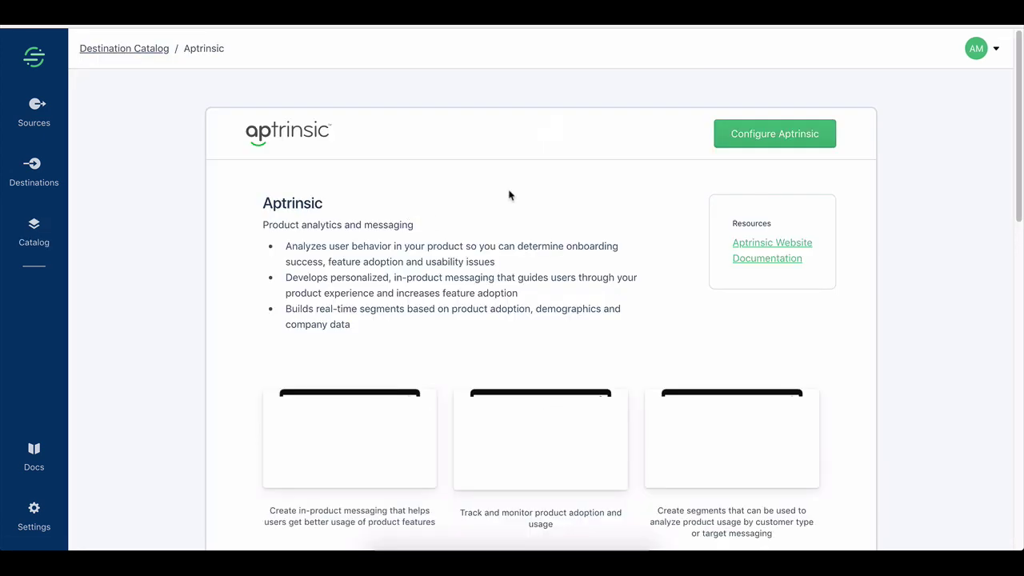
click(730, 133)
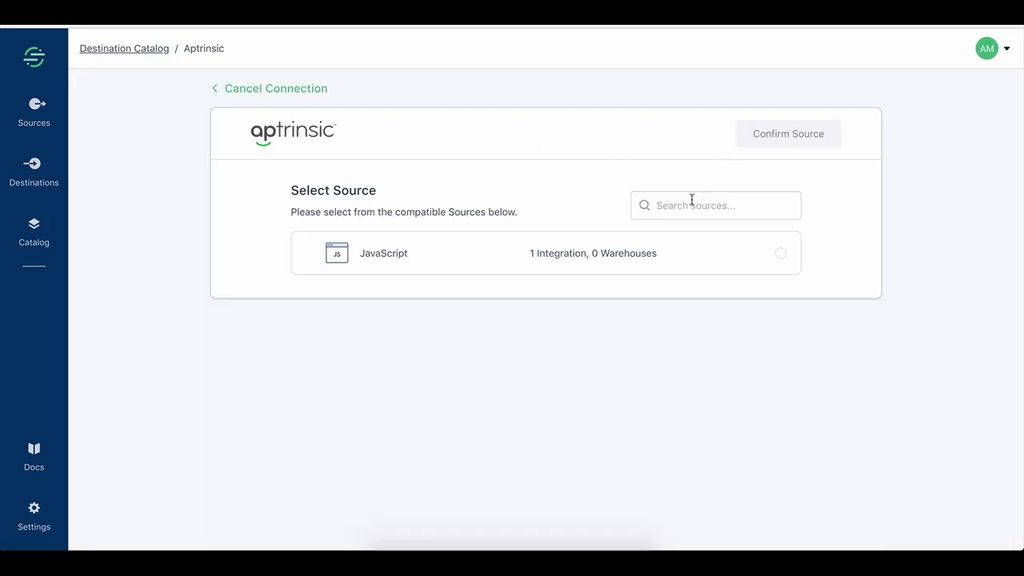
click(368, 262)
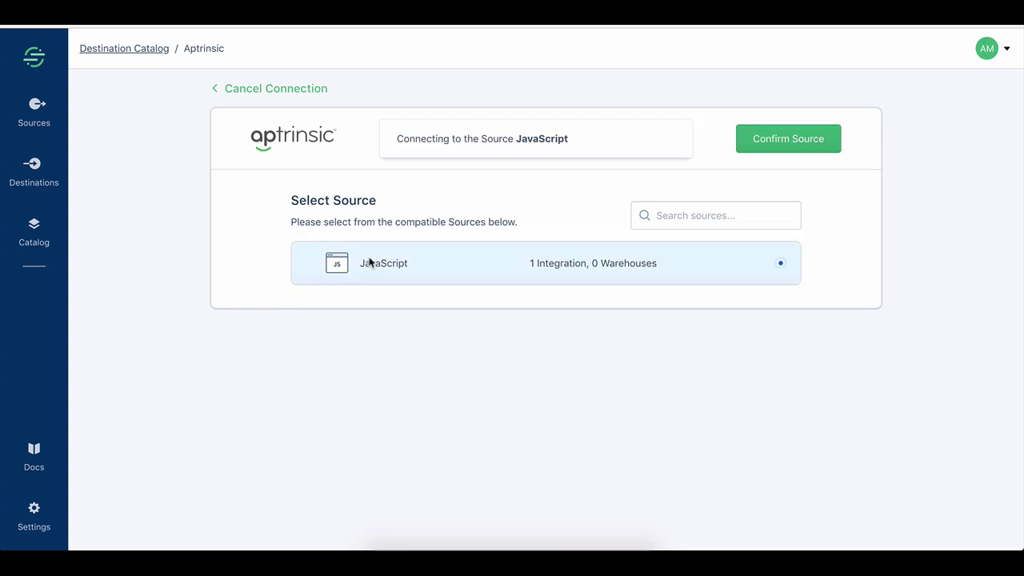
click(794, 144)
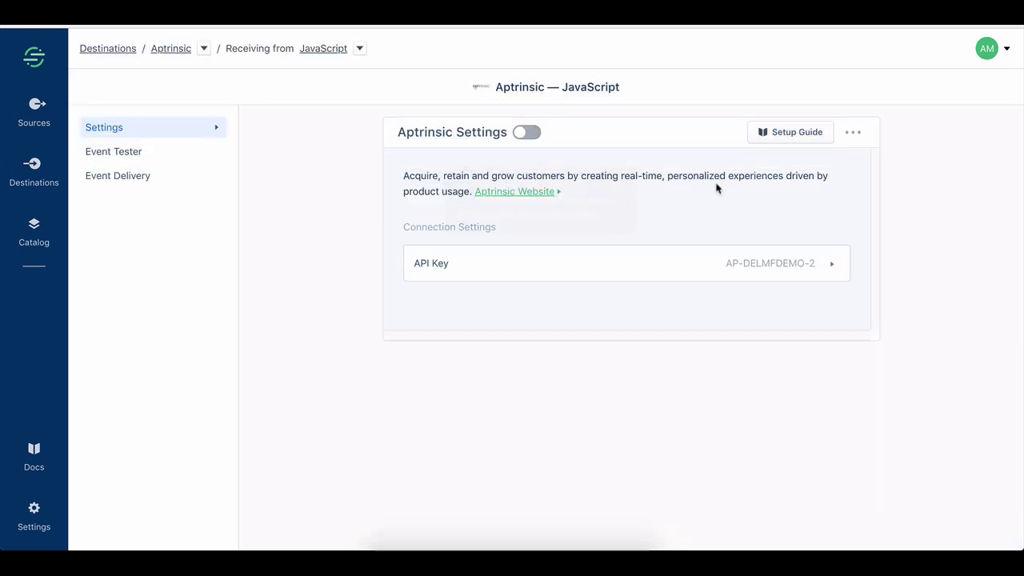
Replace the Aptrinsic API key with the copied ACME tag key, save, and enable the destination
click(744, 272)
triple_click(470, 210)
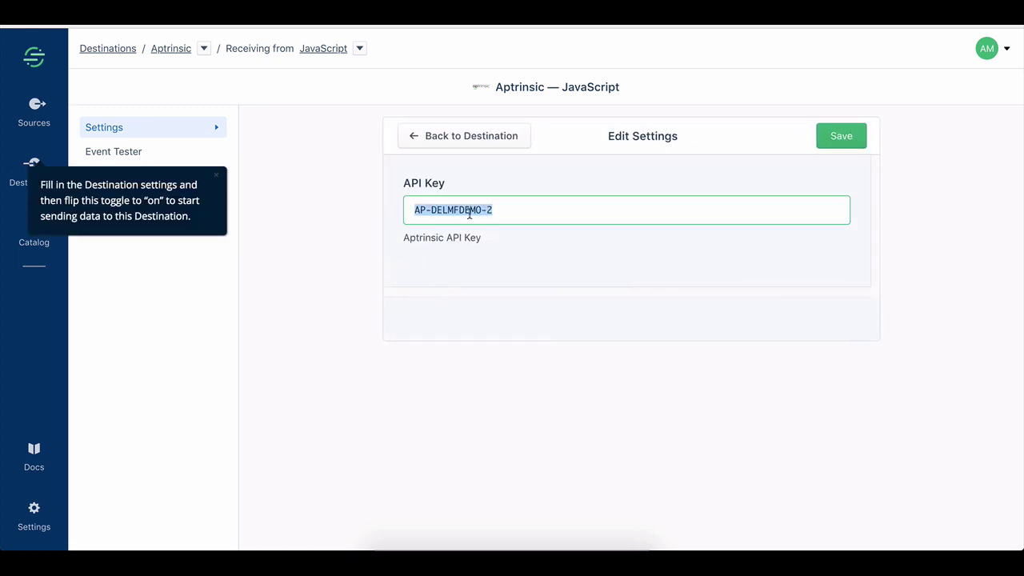
key(ctrl+v)
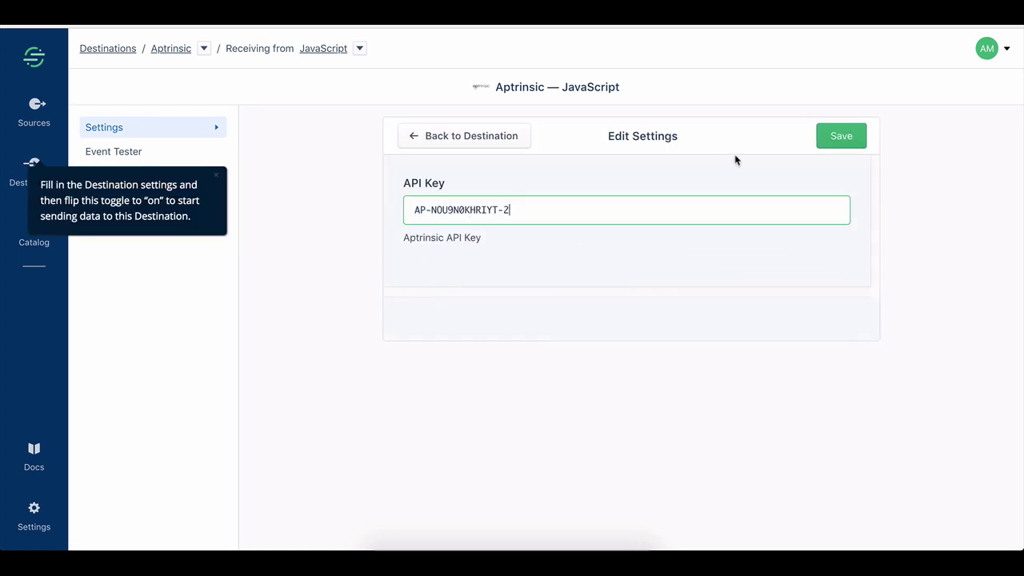
click(832, 143)
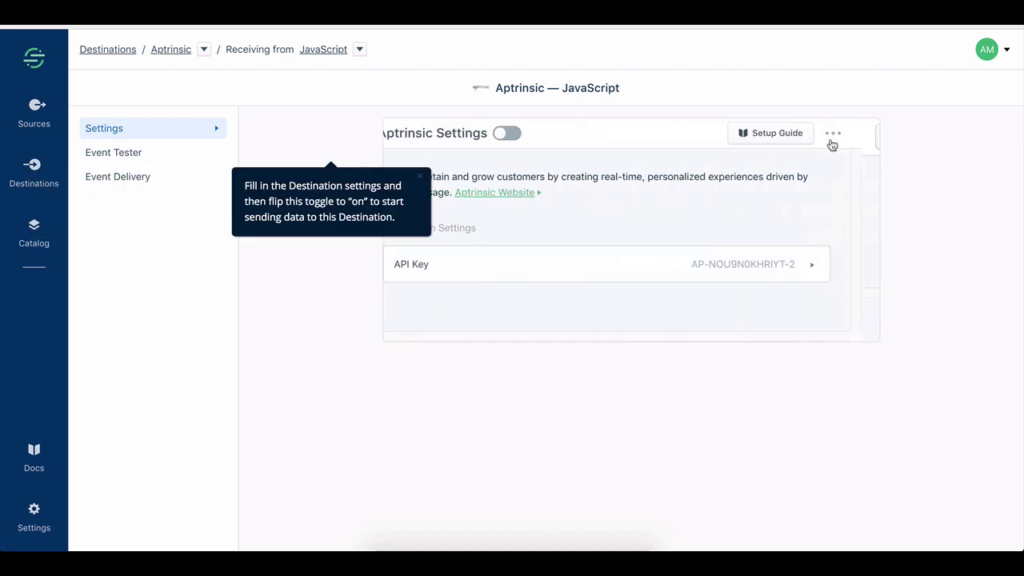
click(533, 136)
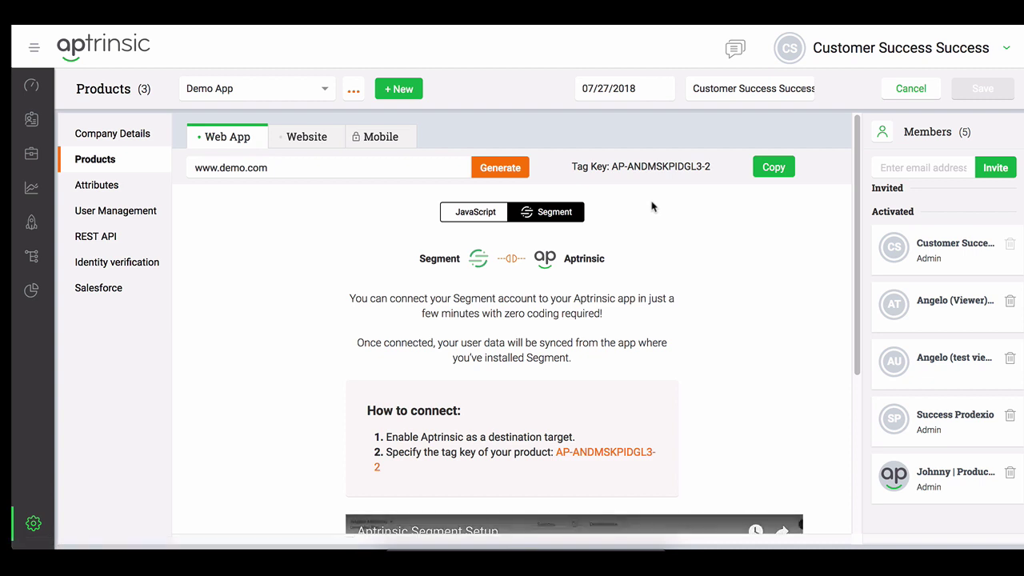
Copy Demo App's JavaScript Aptrinsic tag snippet and its Identify code example
click(477, 213)
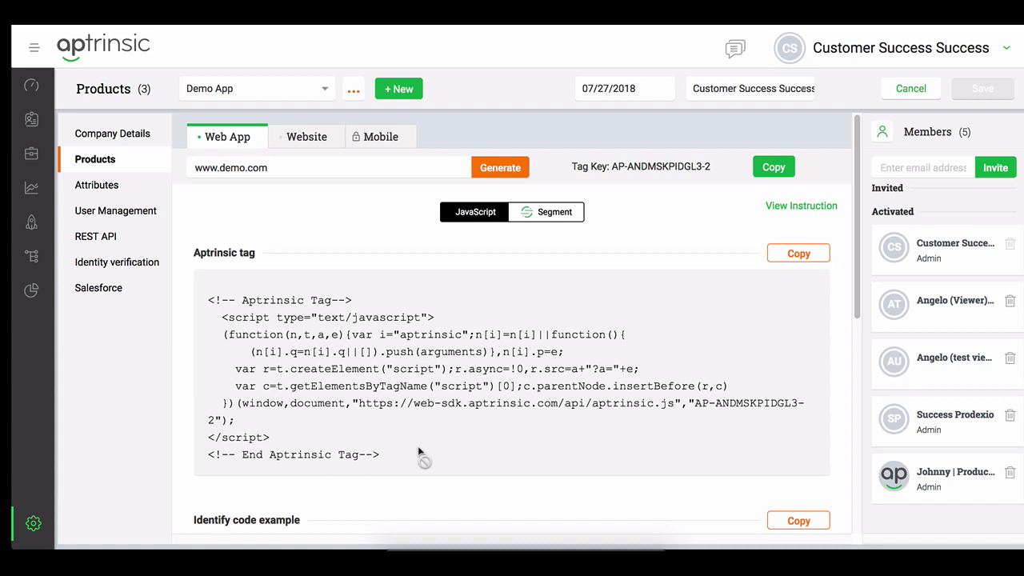
click(784, 254)
drag(695, 404, 216, 422)
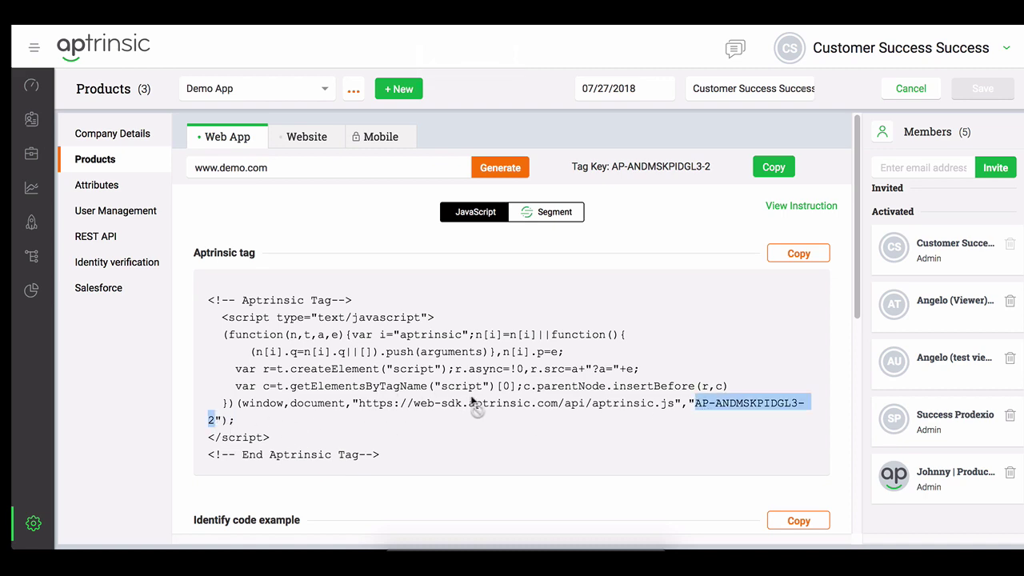
scroll(557, 455, down, 3)
scroll(558, 455, down, 3)
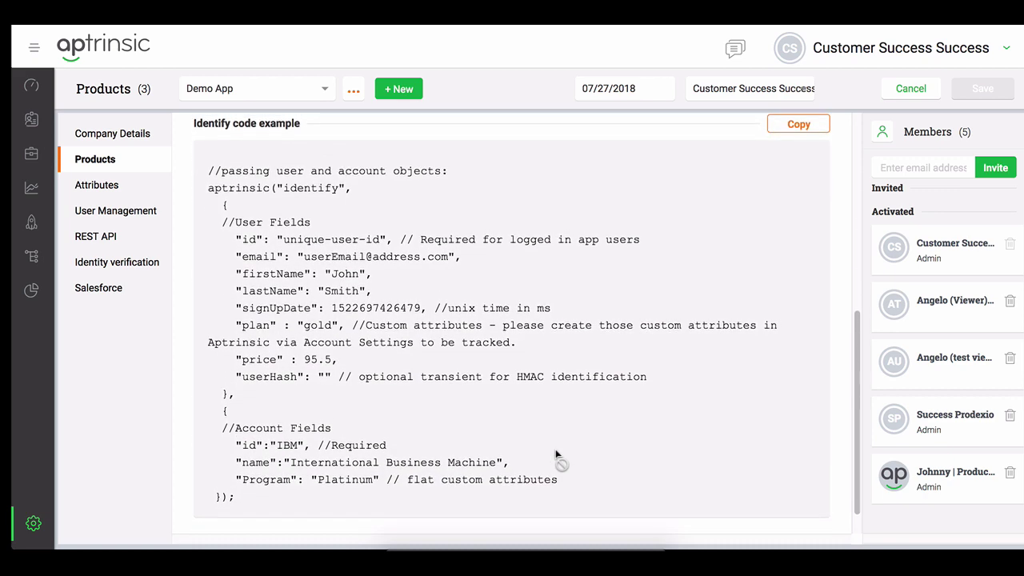
click(787, 133)
Browse the account-level attributes, such as Vertical and WebsiteIntegration, in Attributes settings
click(97, 186)
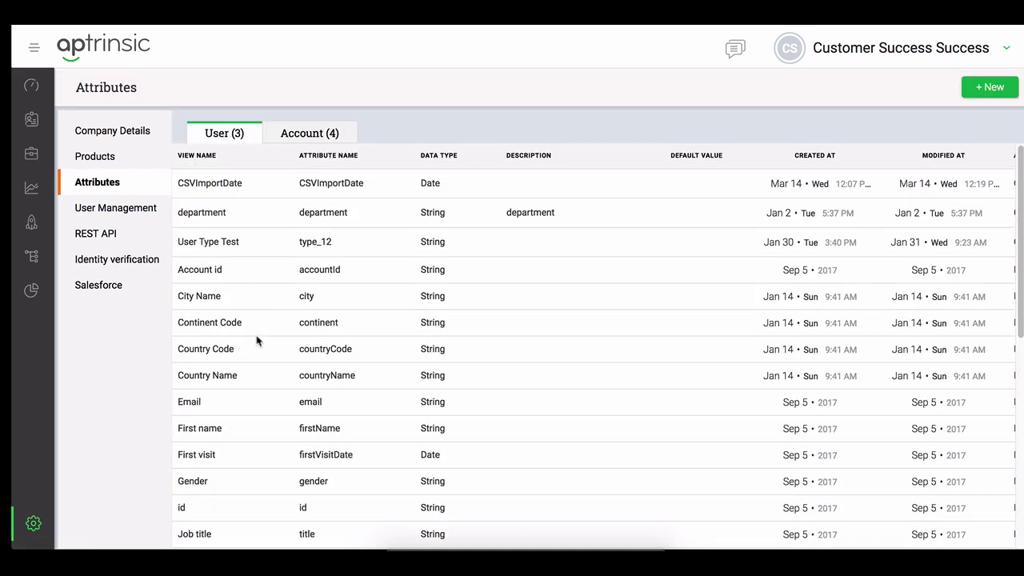
scroll(256, 339, down, 5)
click(309, 136)
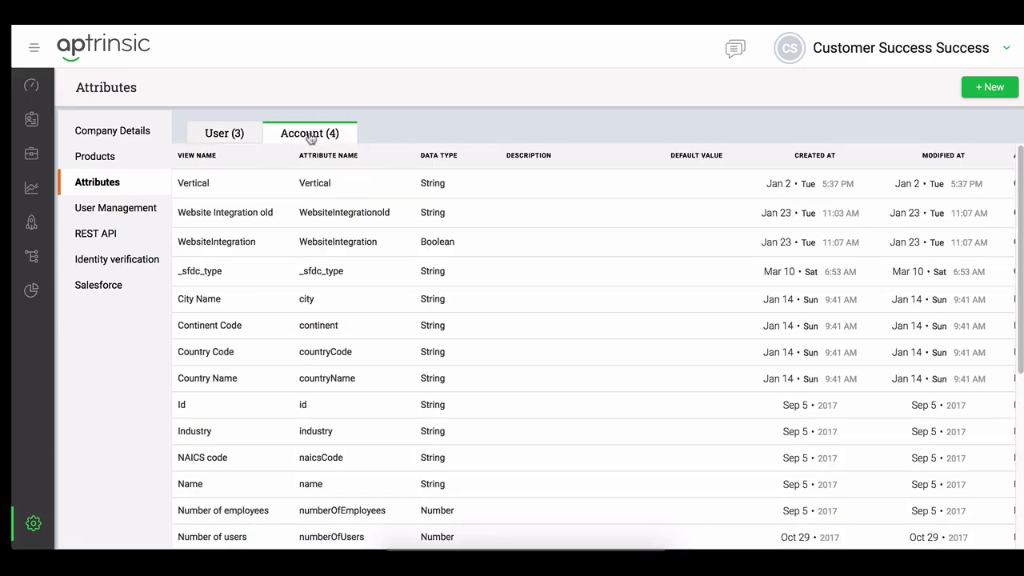
scroll(342, 316, down, 3)
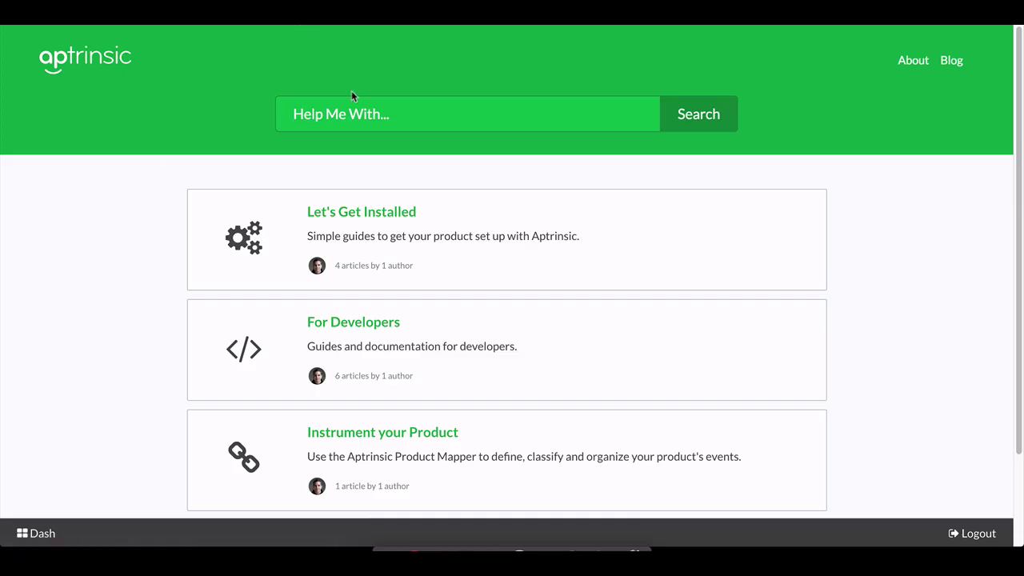
Read the default User Attributes table in the For Developers User & Account Model article
click(379, 323)
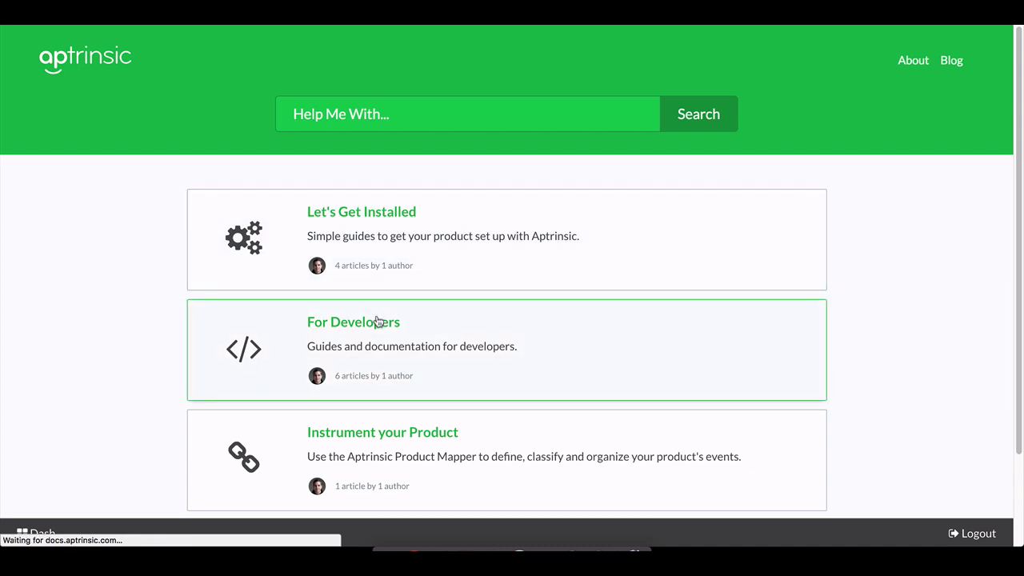
click(285, 389)
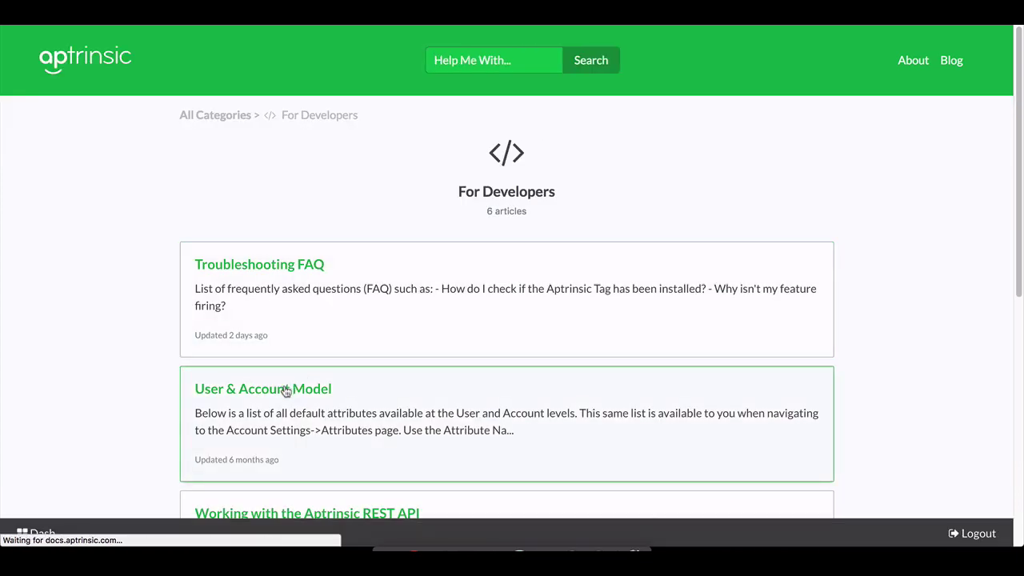
scroll(285, 391, down, 5)
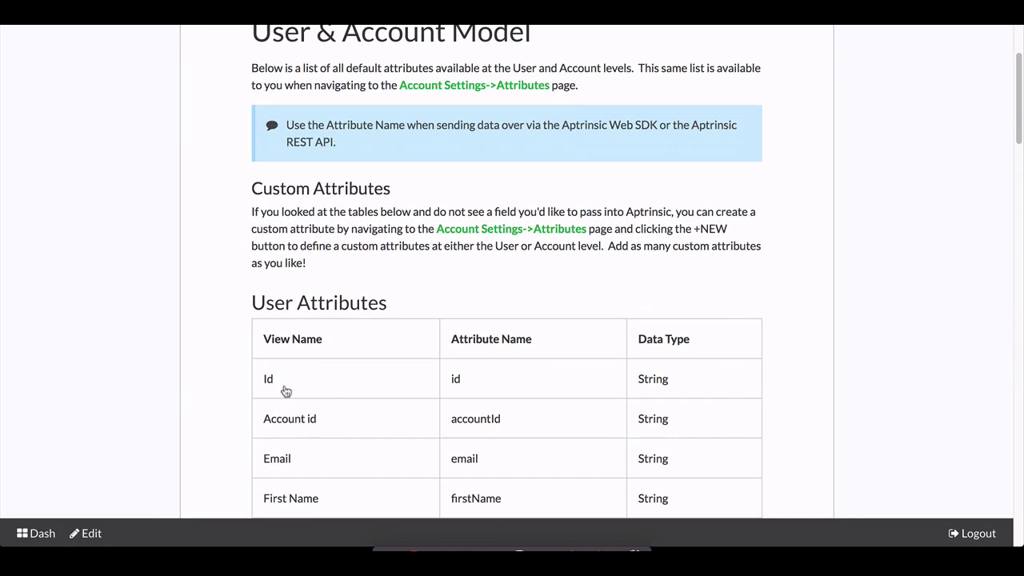
scroll(286, 390, down, 10)
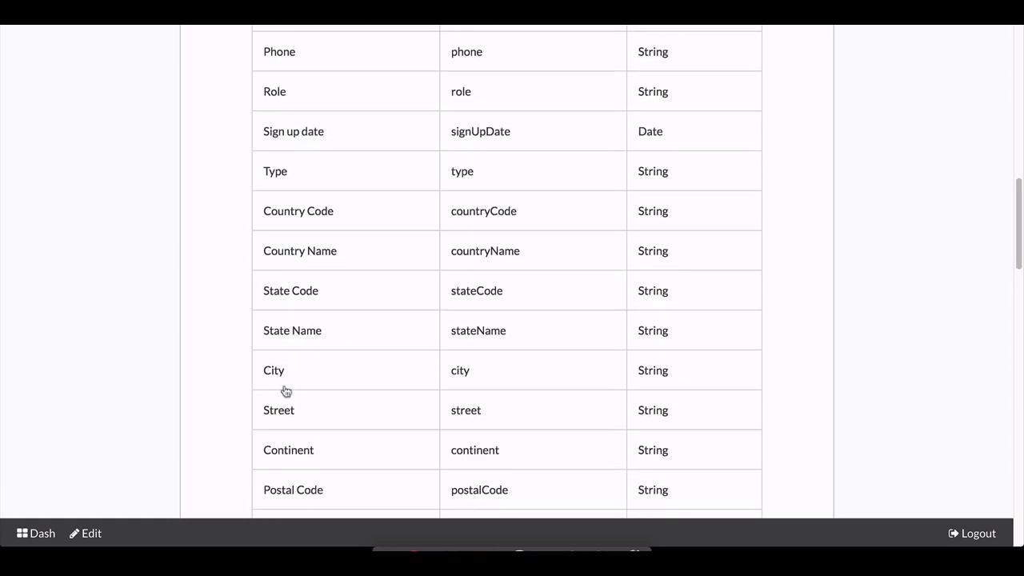
scroll(285, 390, down, 5)
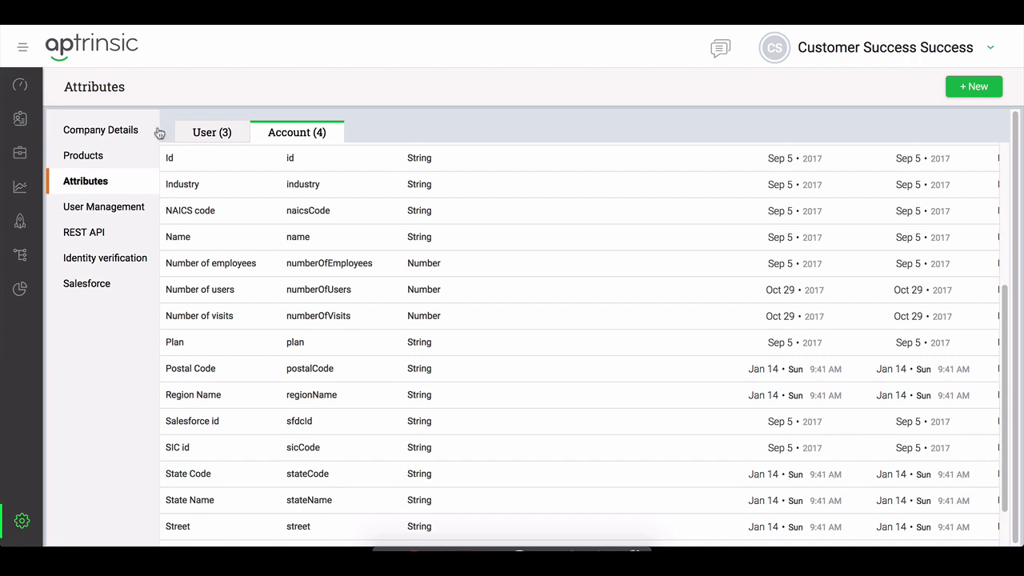
Add a user attribute named ROI with data type Number and save it
click(222, 138)
click(971, 86)
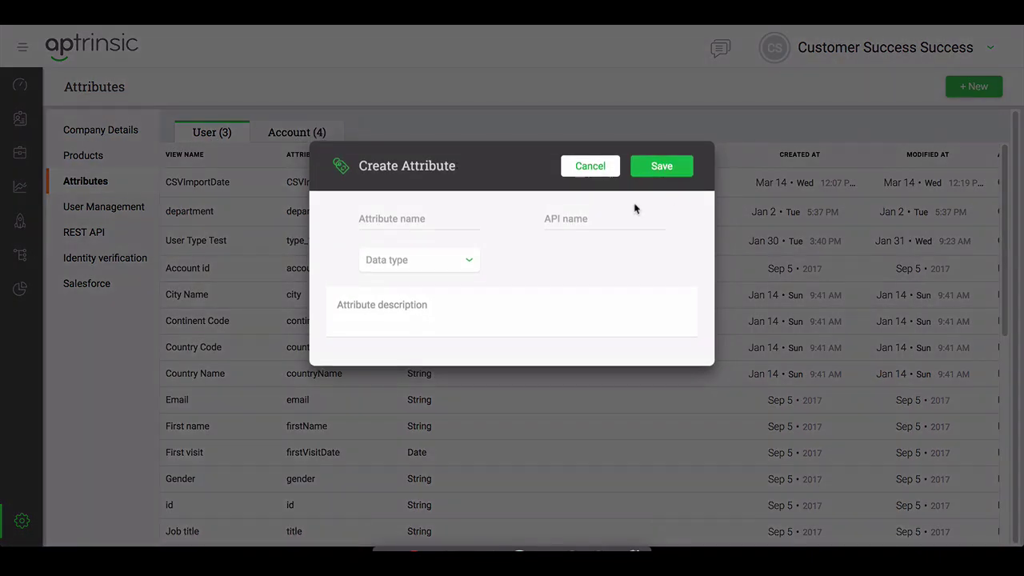
click(444, 218)
text(ROI)
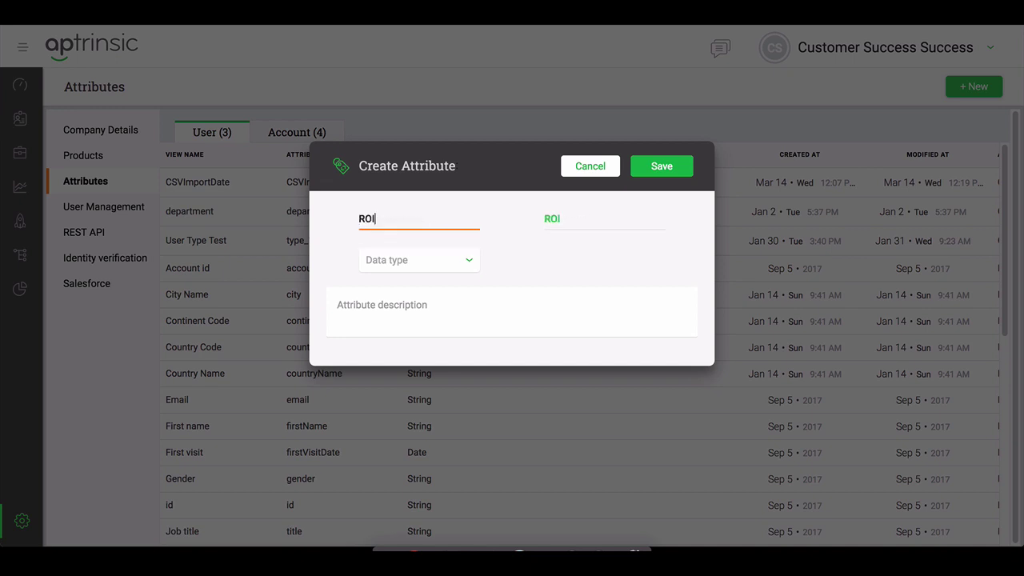
key(Tab)
key(Tab)
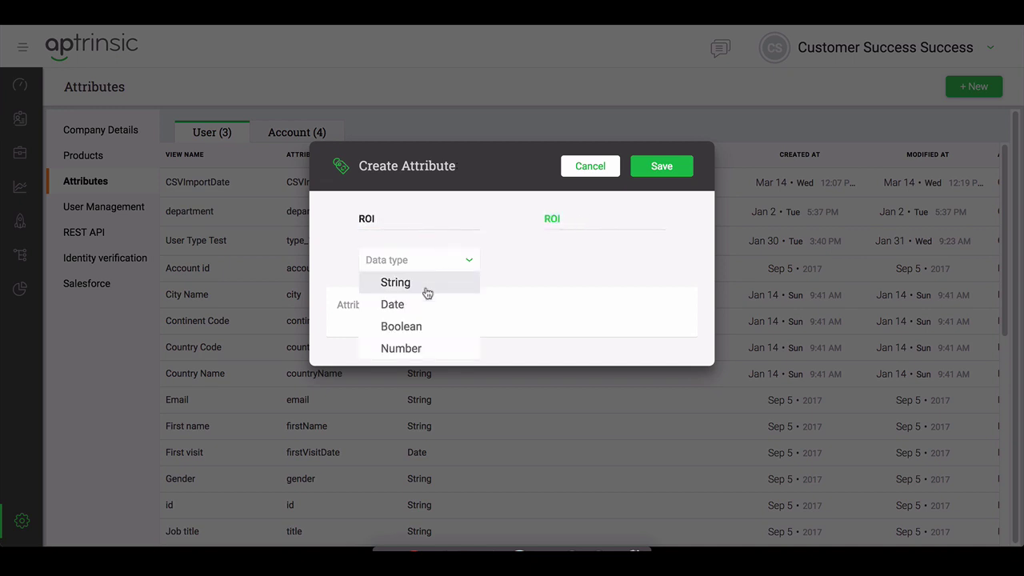
click(412, 347)
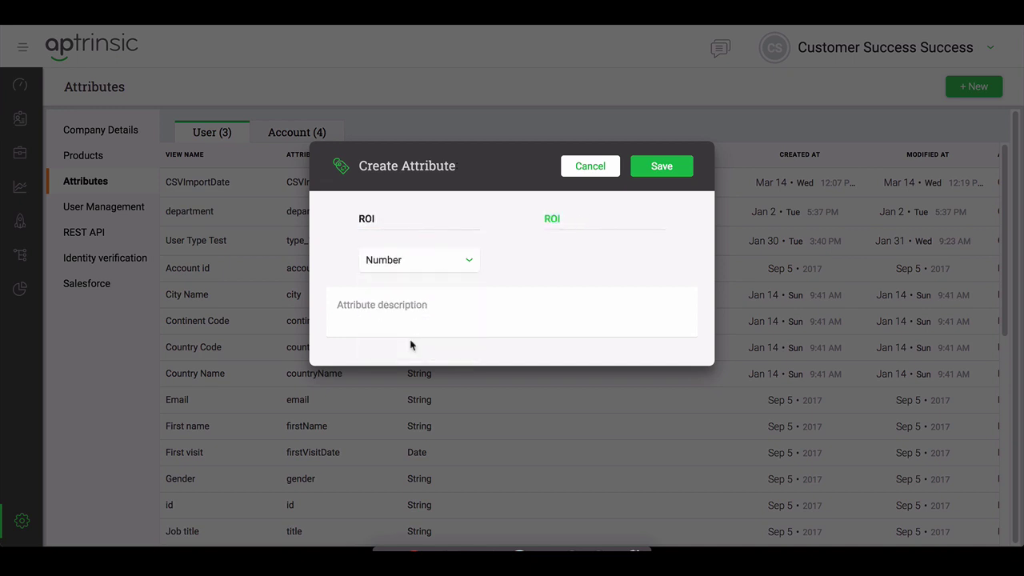
click(658, 178)
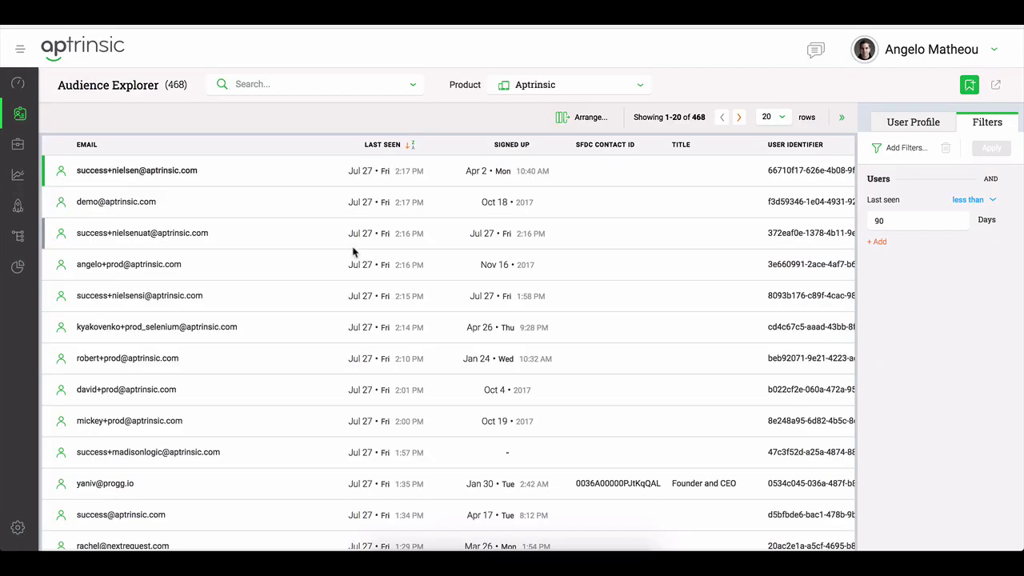
Open a user's full profile from the Audience Explorer list
scroll(353, 253, down, 5)
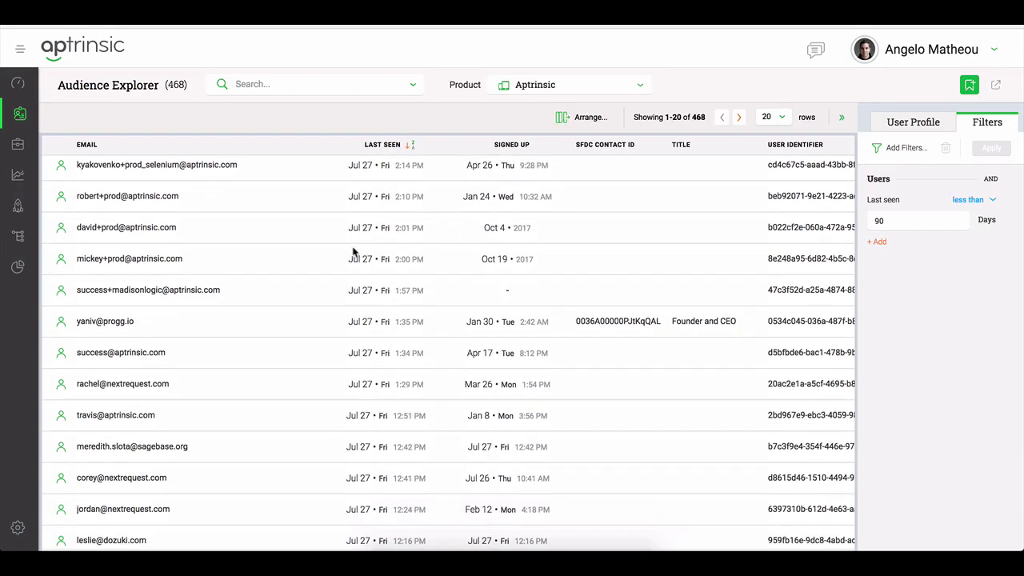
click(133, 529)
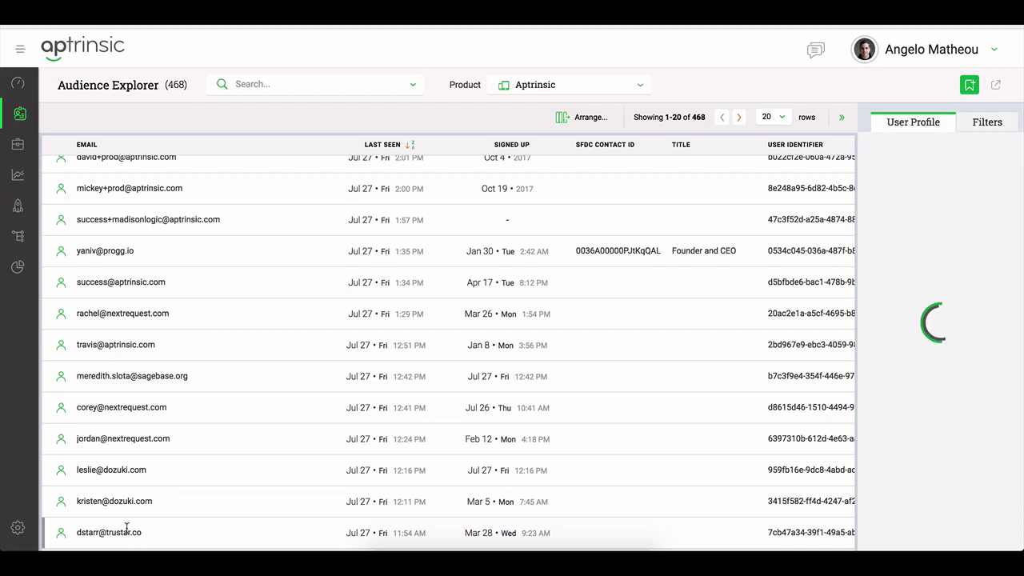
click(940, 218)
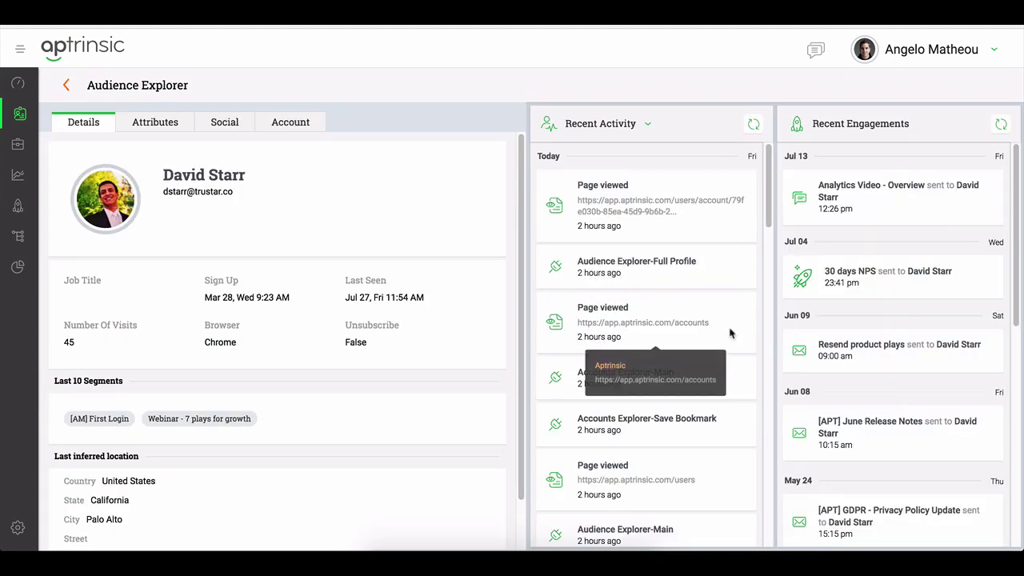
Review the profile's Attributes, Social and Account tabs, including account attributes like ARR_AMOUNT 17500
click(159, 128)
scroll(256, 301, down, 3)
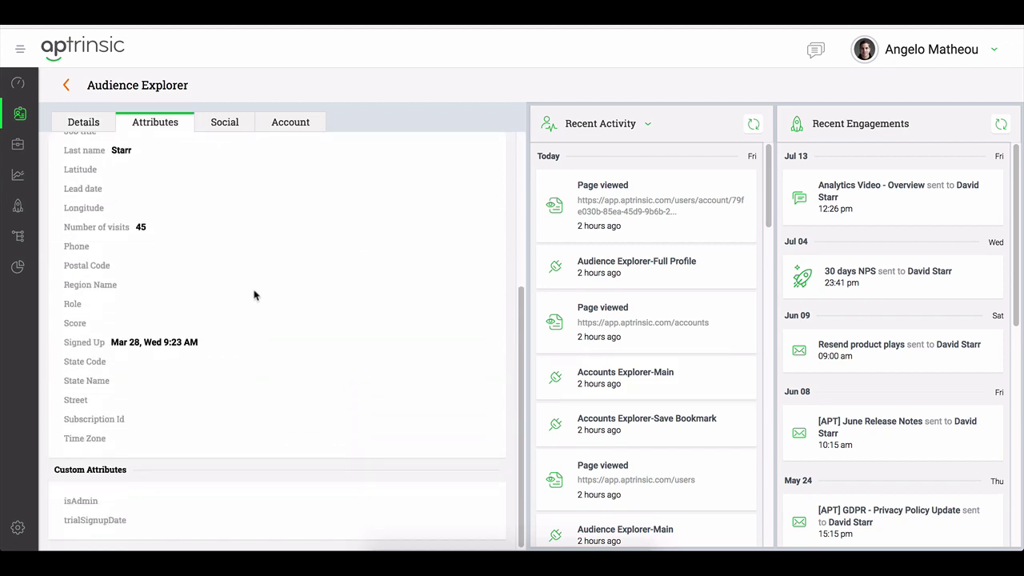
click(224, 122)
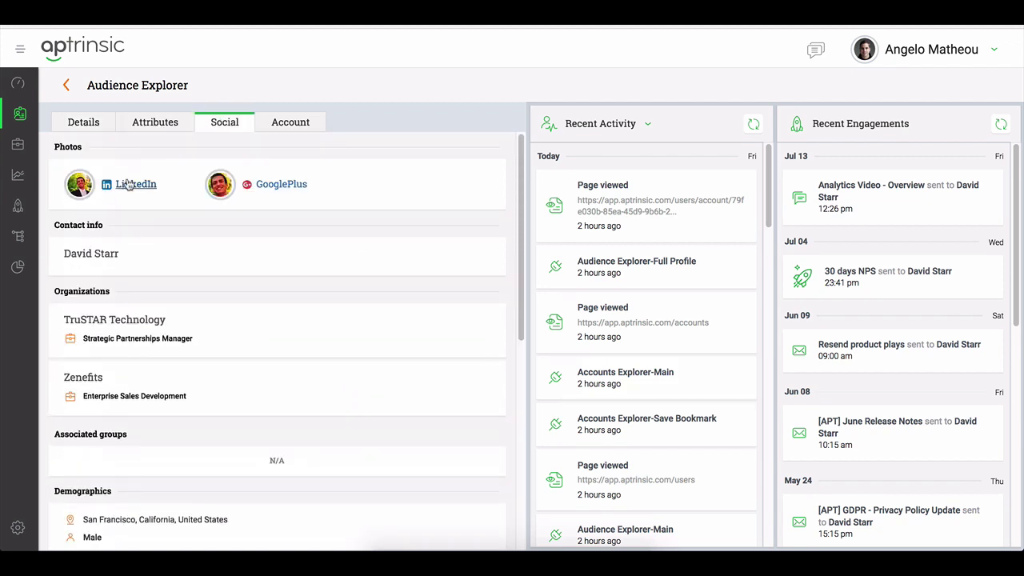
click(307, 126)
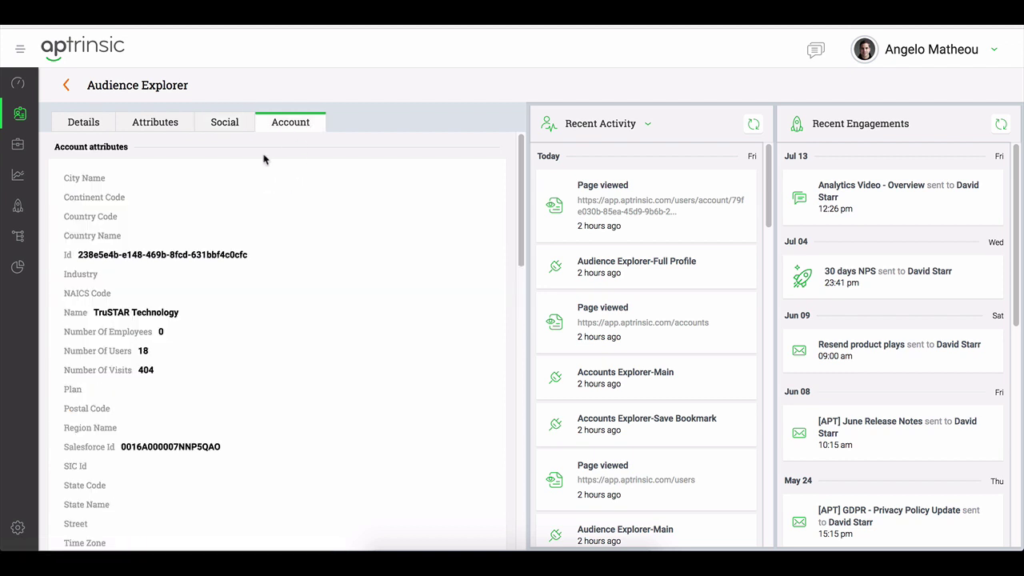
scroll(280, 347, down, 1)
scroll(279, 346, down, 4)
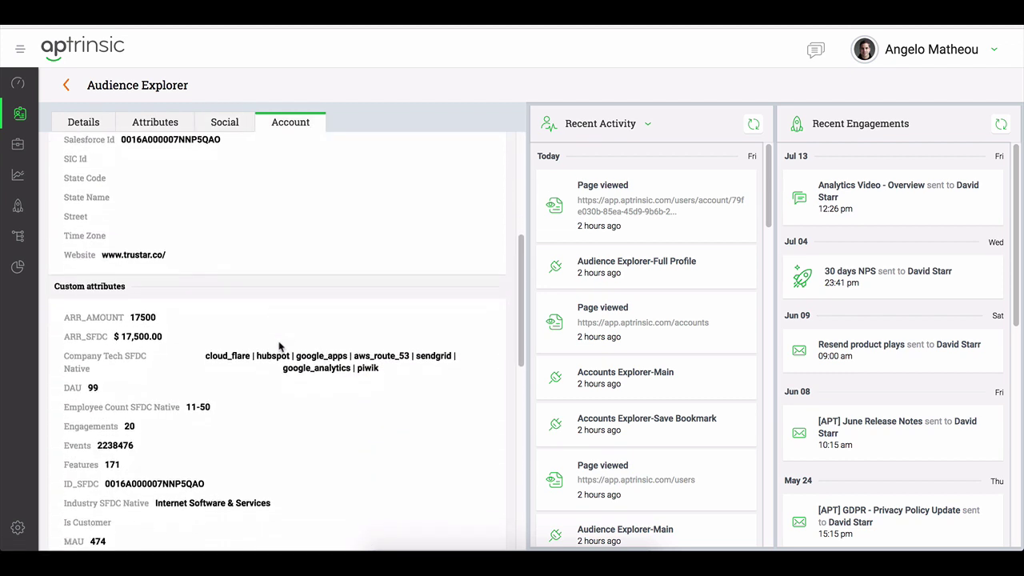
scroll(279, 346, down, 1)
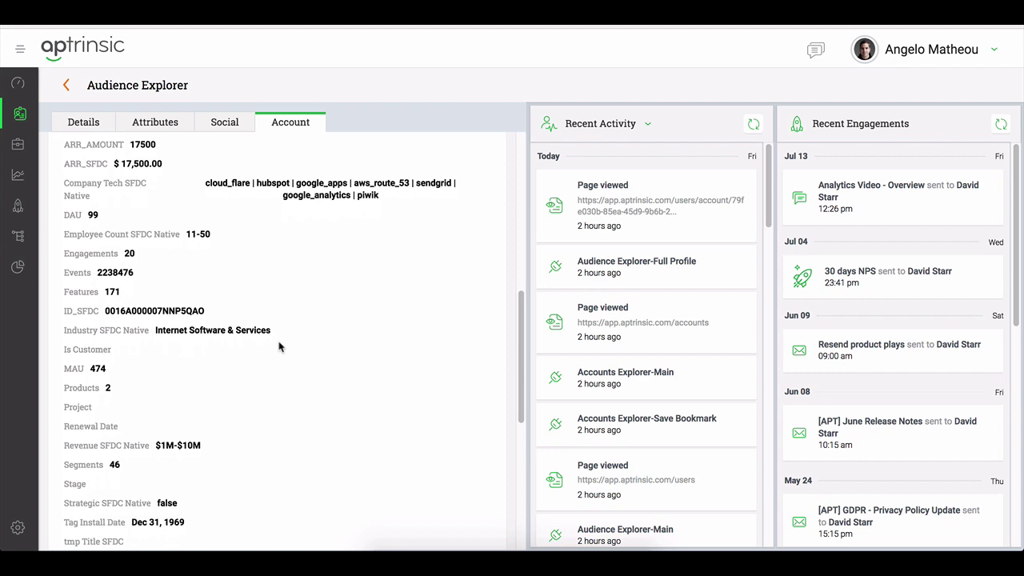